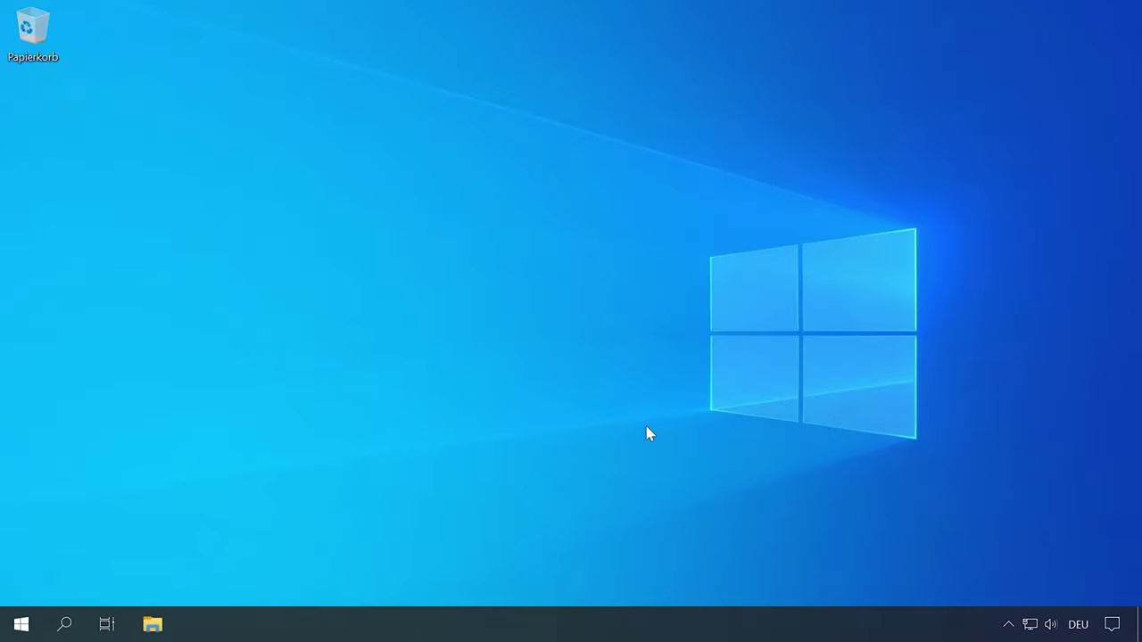
- Open the Task Manager to view the running processes, and close it again
key(ctrl+shift+Escape)
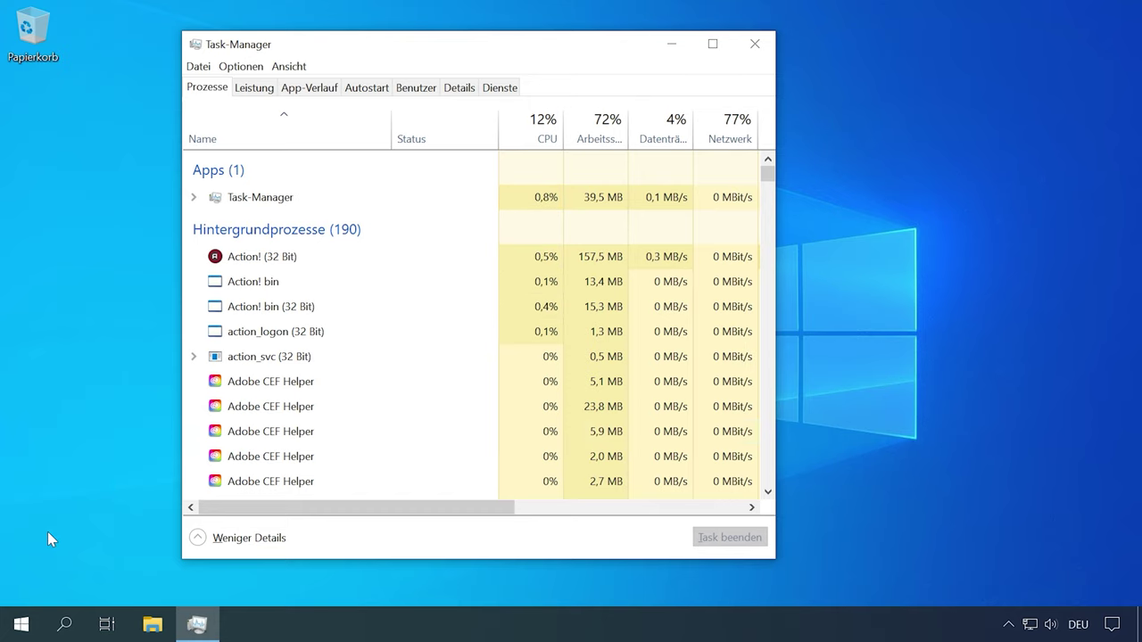
right_click(22, 623)
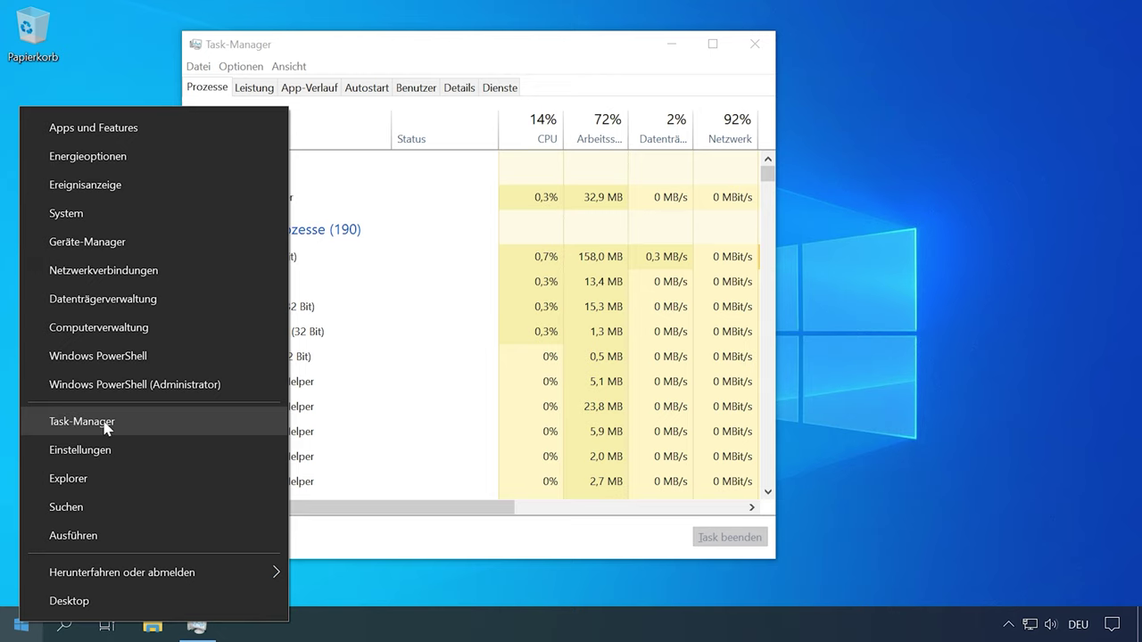
click(104, 425)
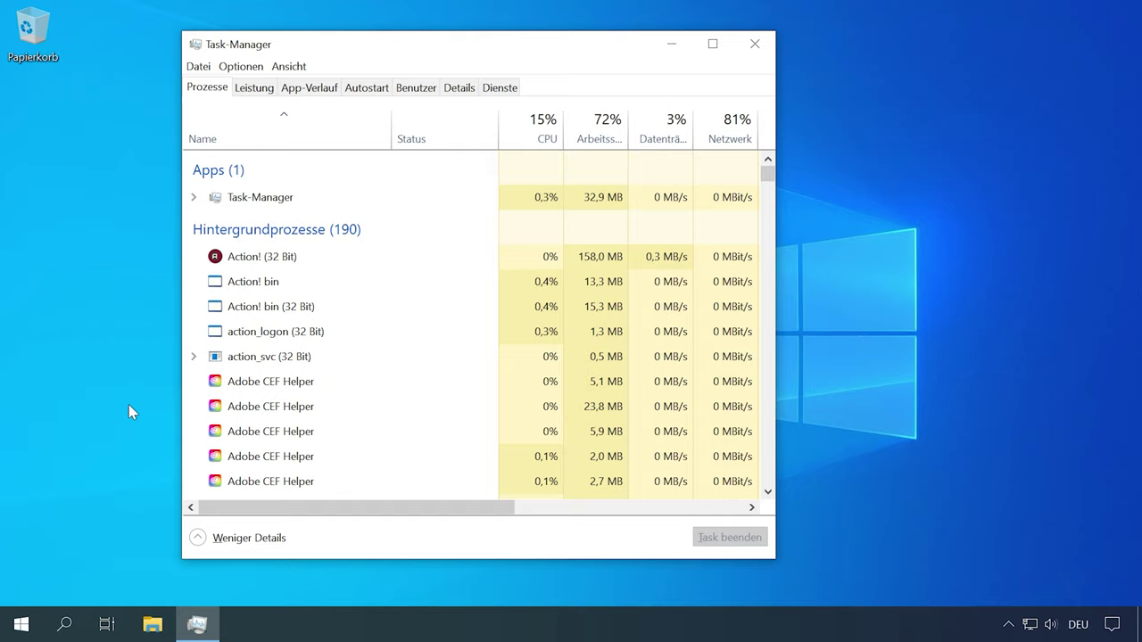
click(755, 46)
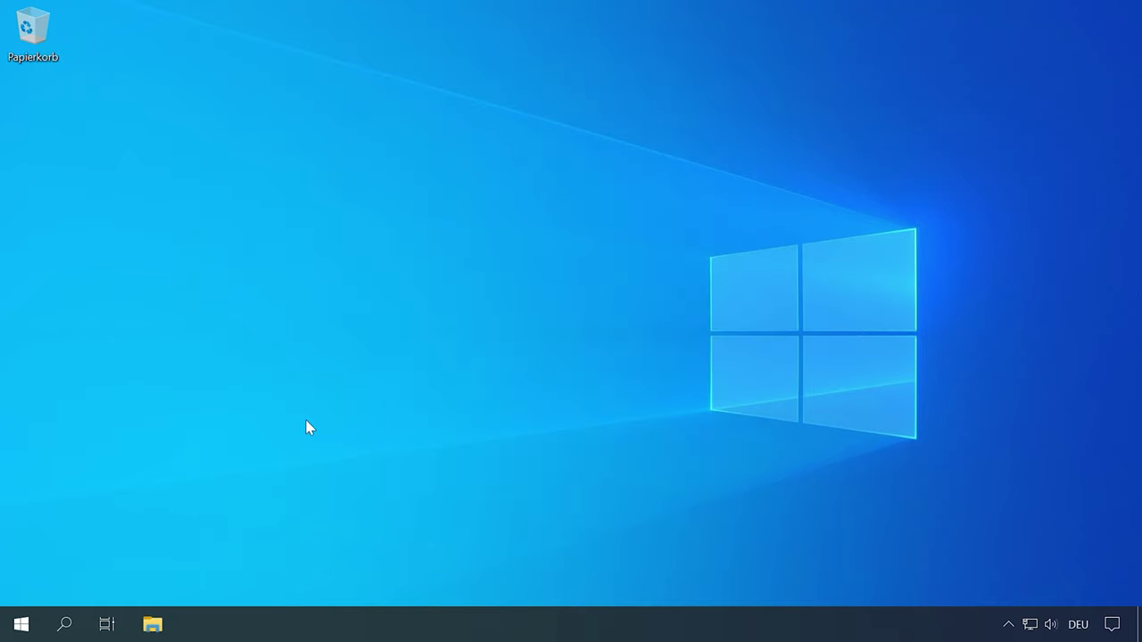
- Run msconfig and, from System Configuration's startup section, open the Task Manager's list of autostart programs
key(super+r)
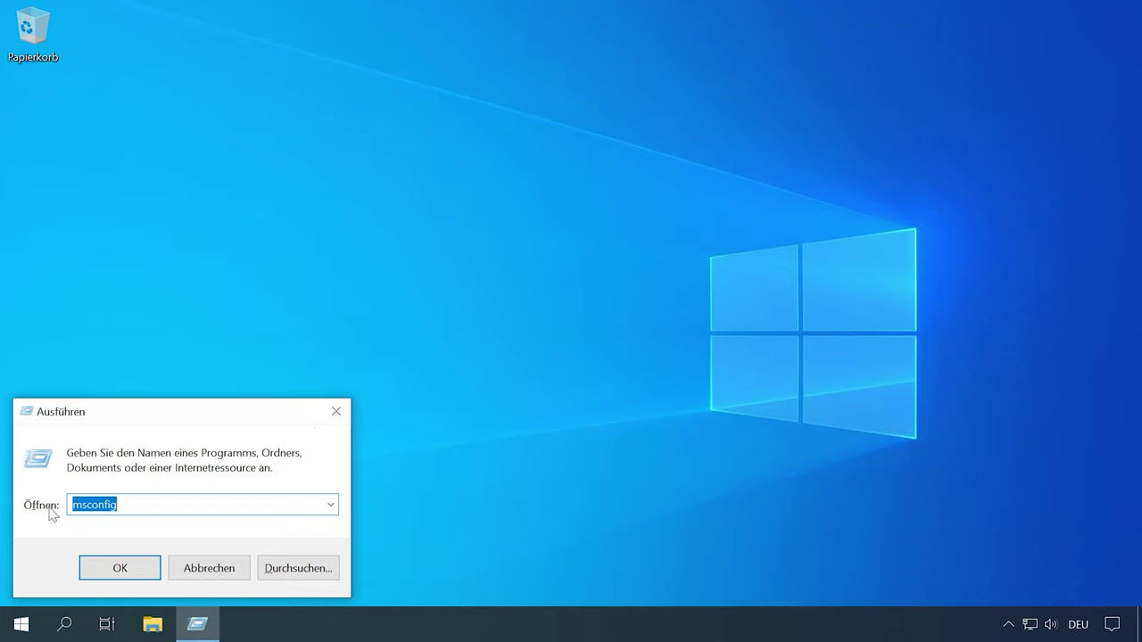
click(136, 568)
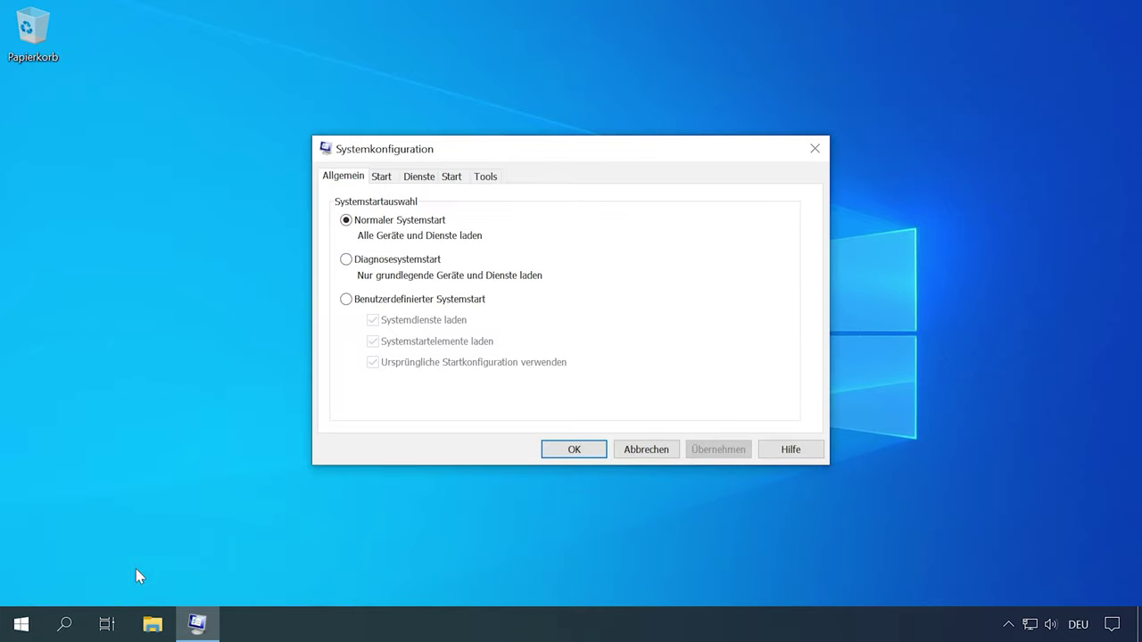
click(452, 178)
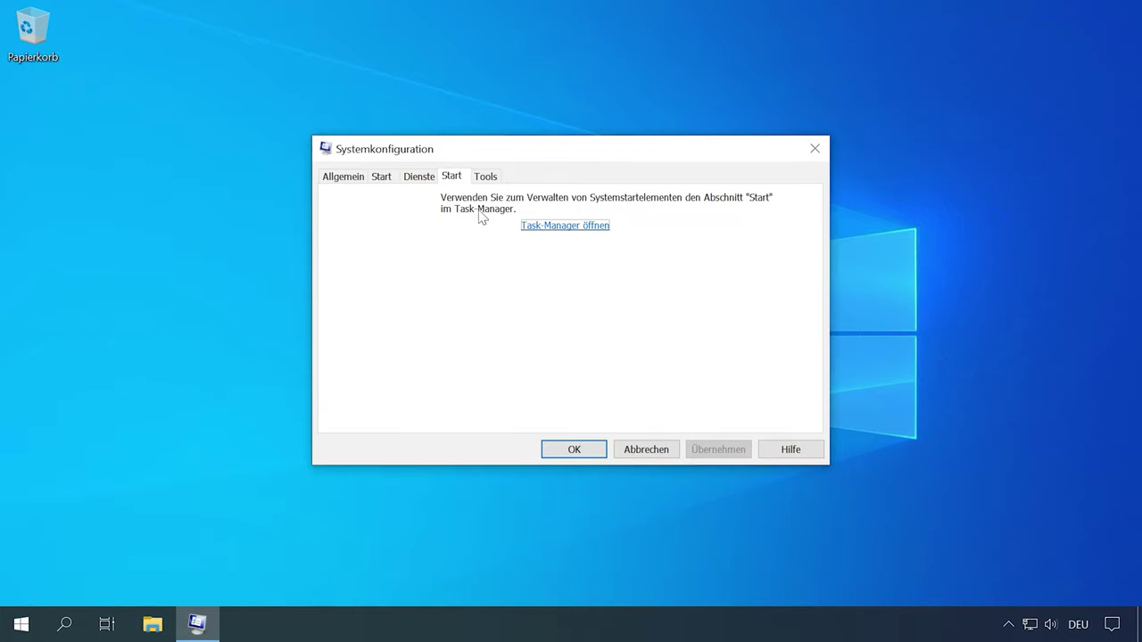
click(565, 228)
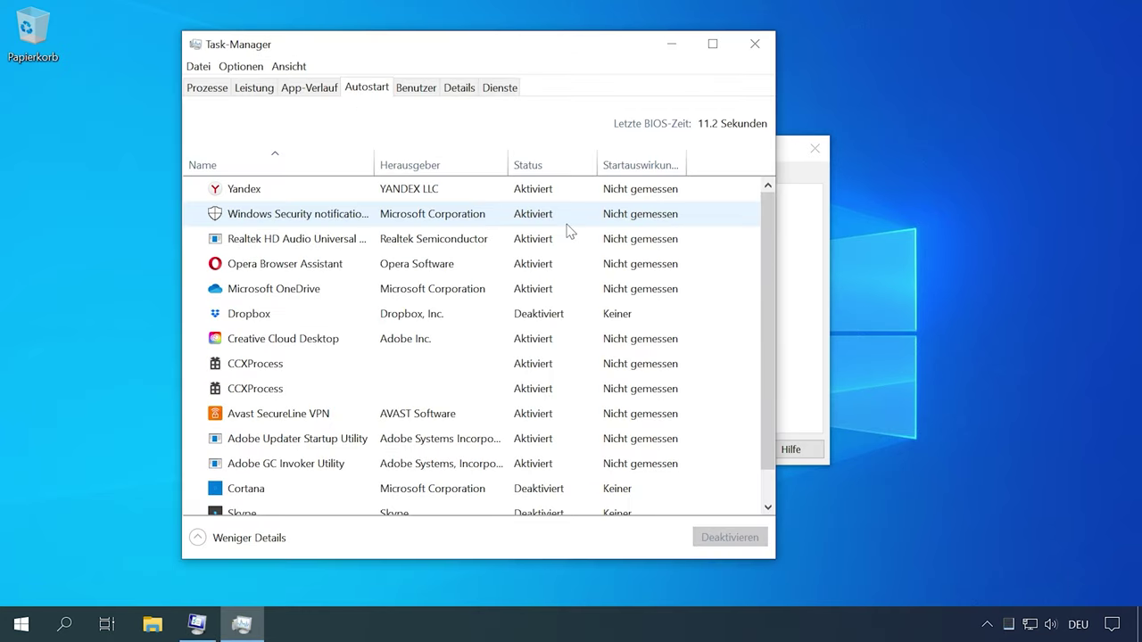
- Look through the autostart programs and disable the Yandex entry
scroll(298, 364, down, 1)
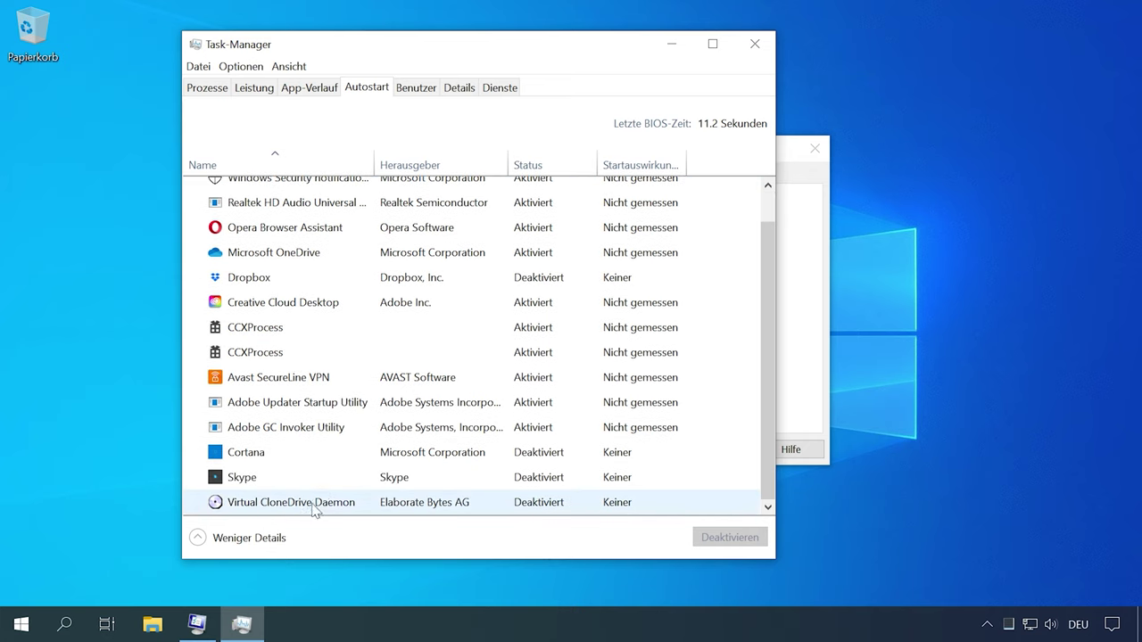
scroll(375, 357, up, 1)
scroll(522, 356, down, 1)
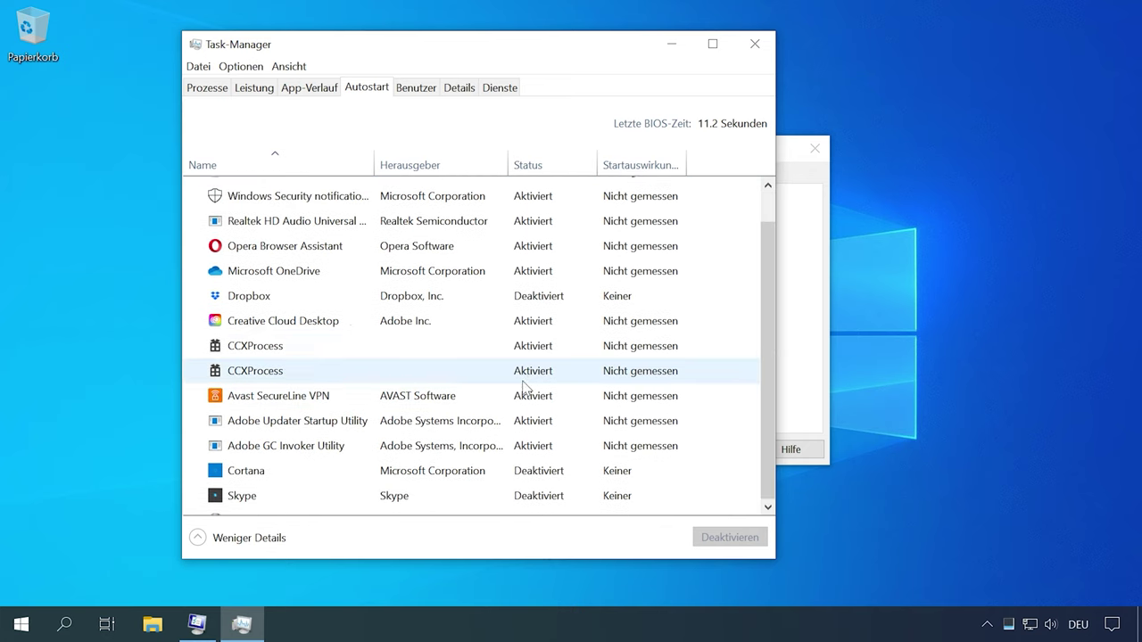
scroll(522, 383, down, 1)
scroll(515, 446, up, 1)
click(539, 198)
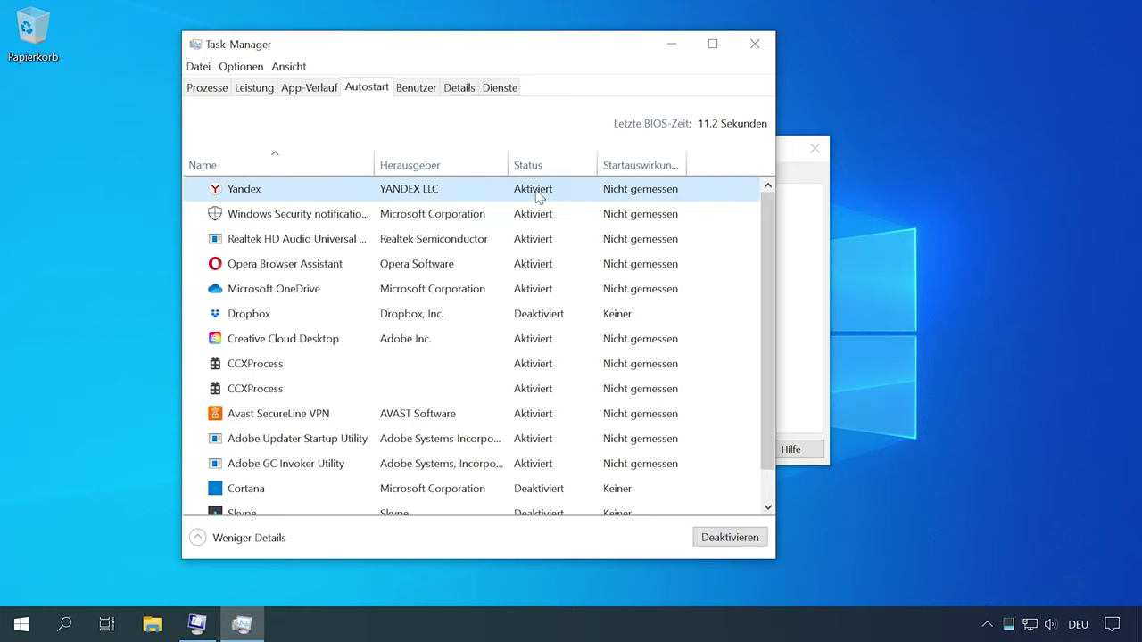
right_click(538, 194)
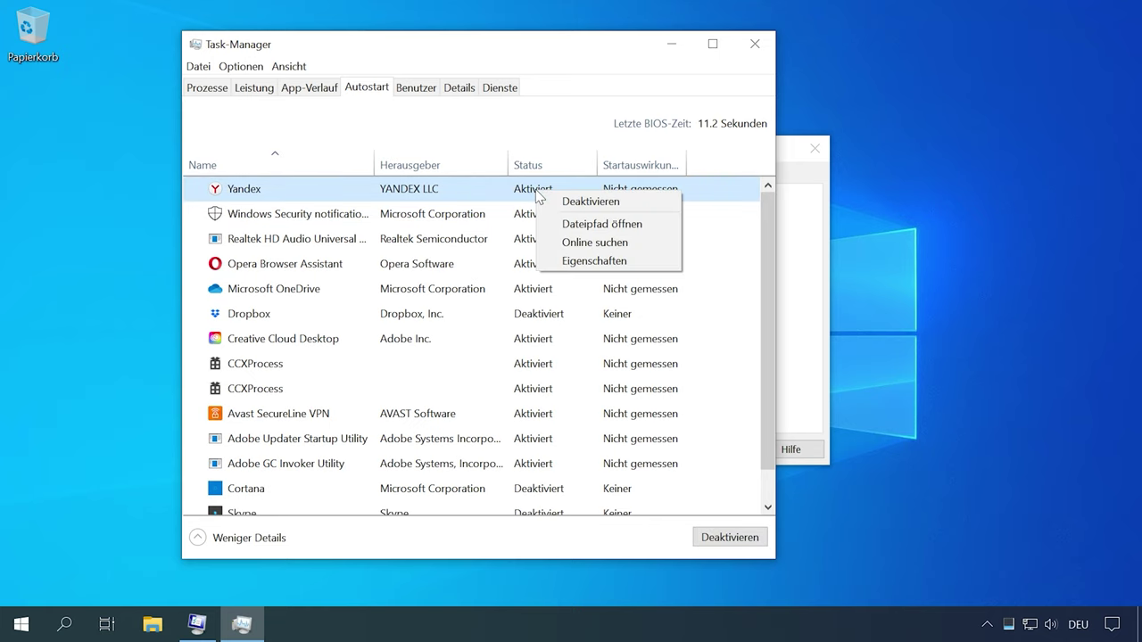
click(616, 206)
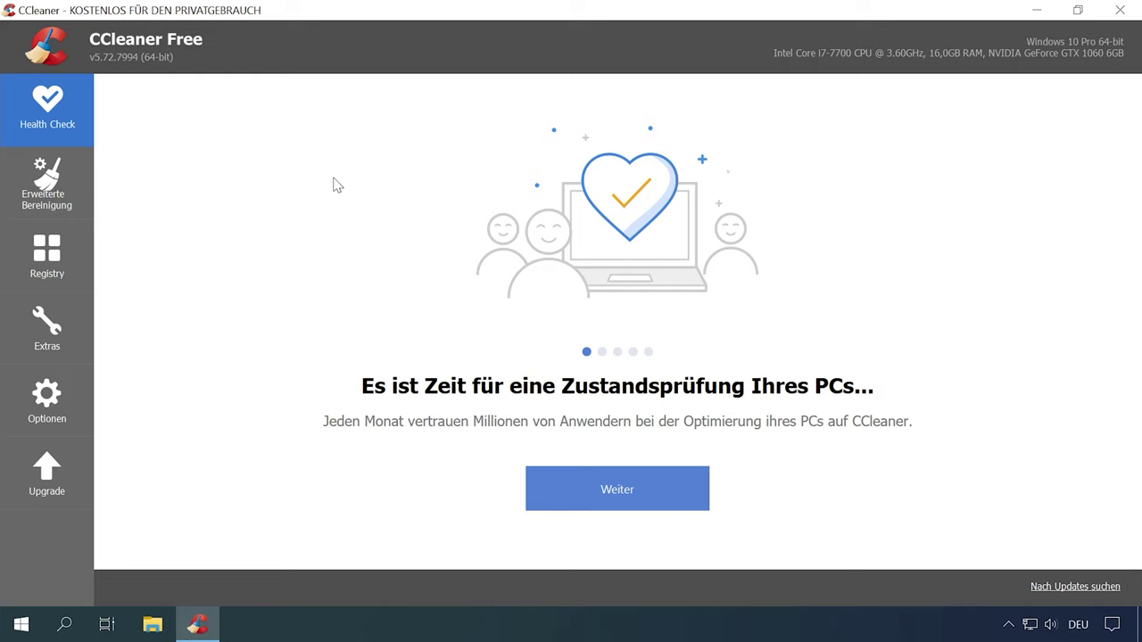
- In CCleaner, view the advanced cleaning and registry sections, and open the list of autostart programs
click(66, 170)
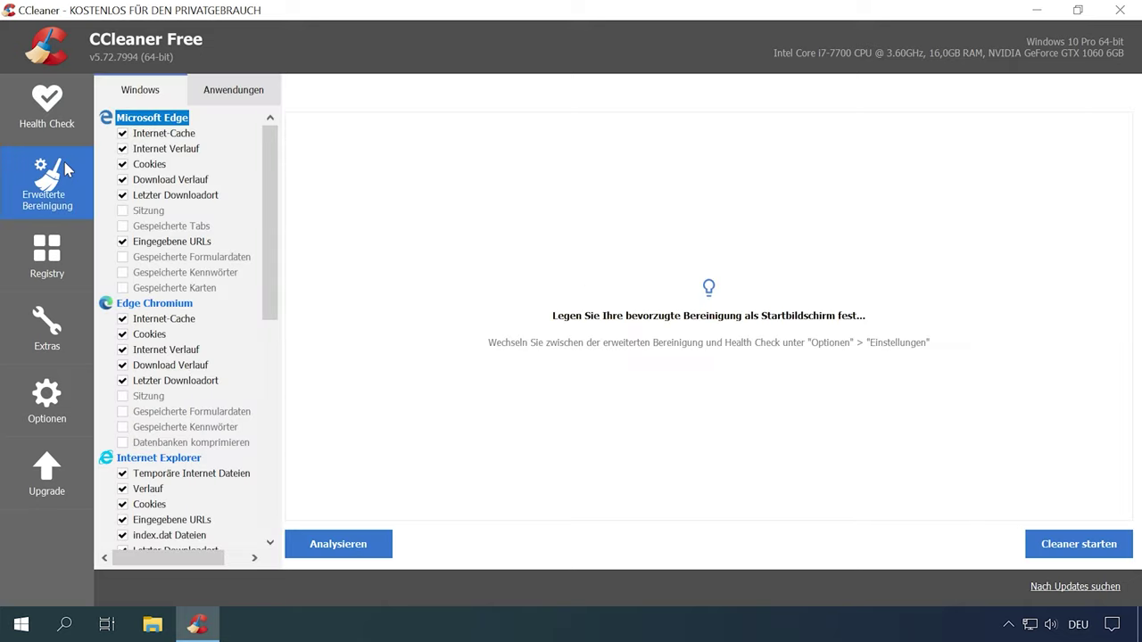
click(62, 263)
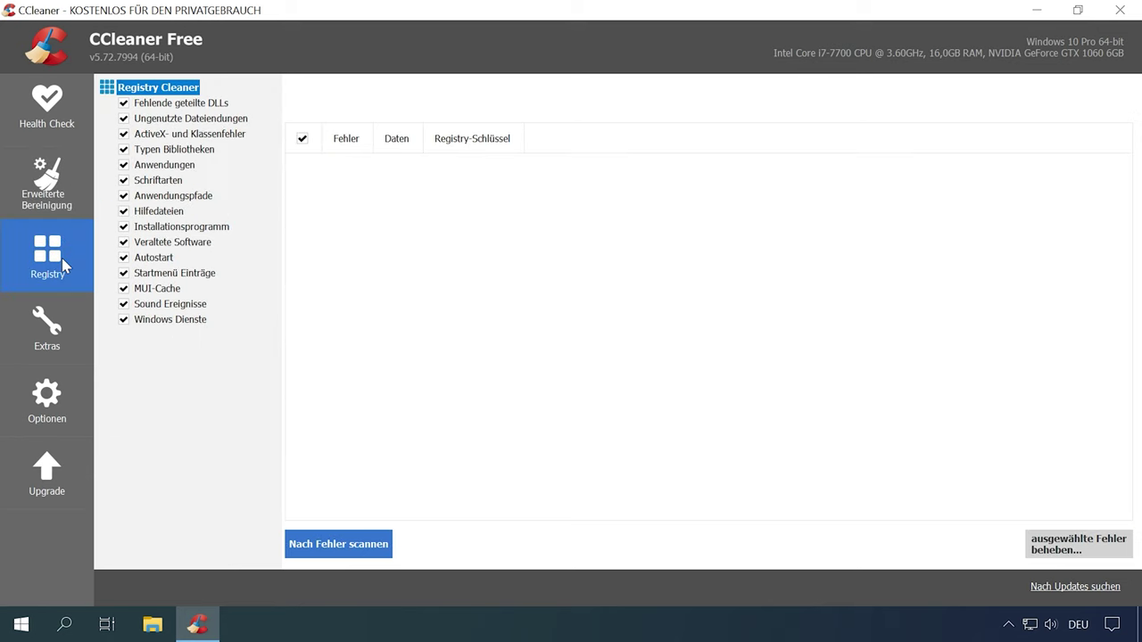
click(59, 324)
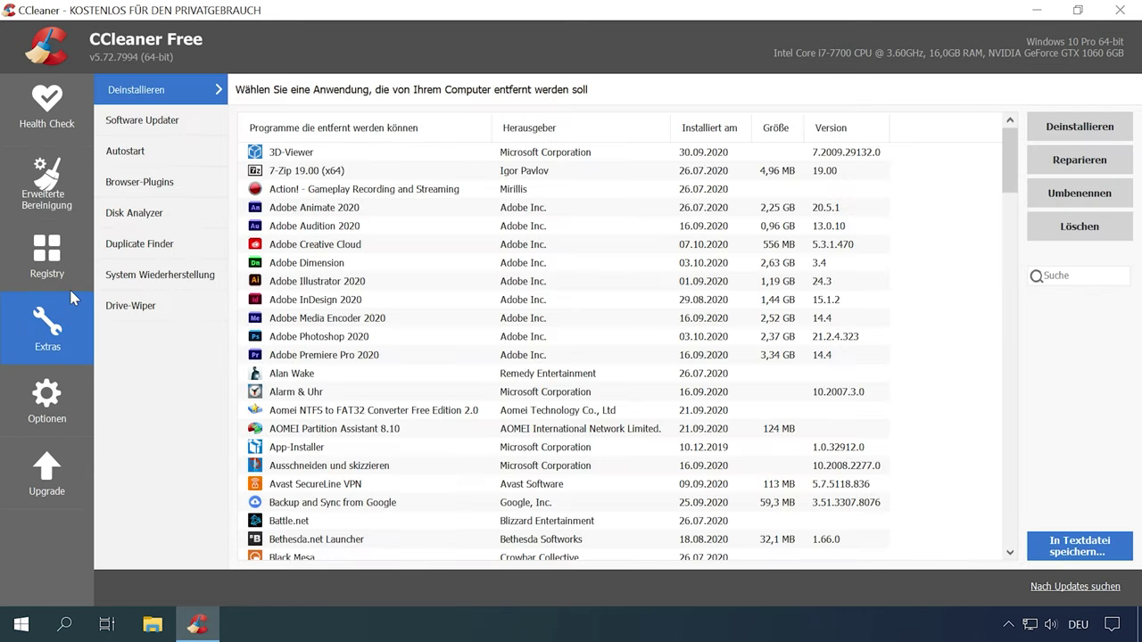
click(132, 154)
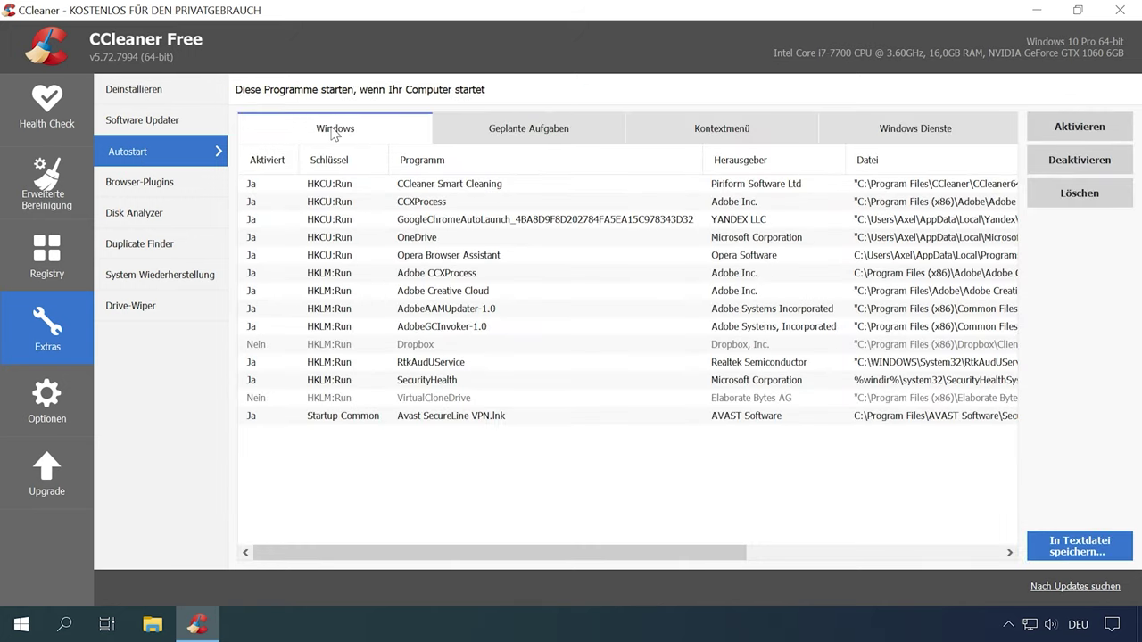
- Narrow the program column of the Windows autostart list and inspect the Dropbox entry
drag(702, 161, 555, 166)
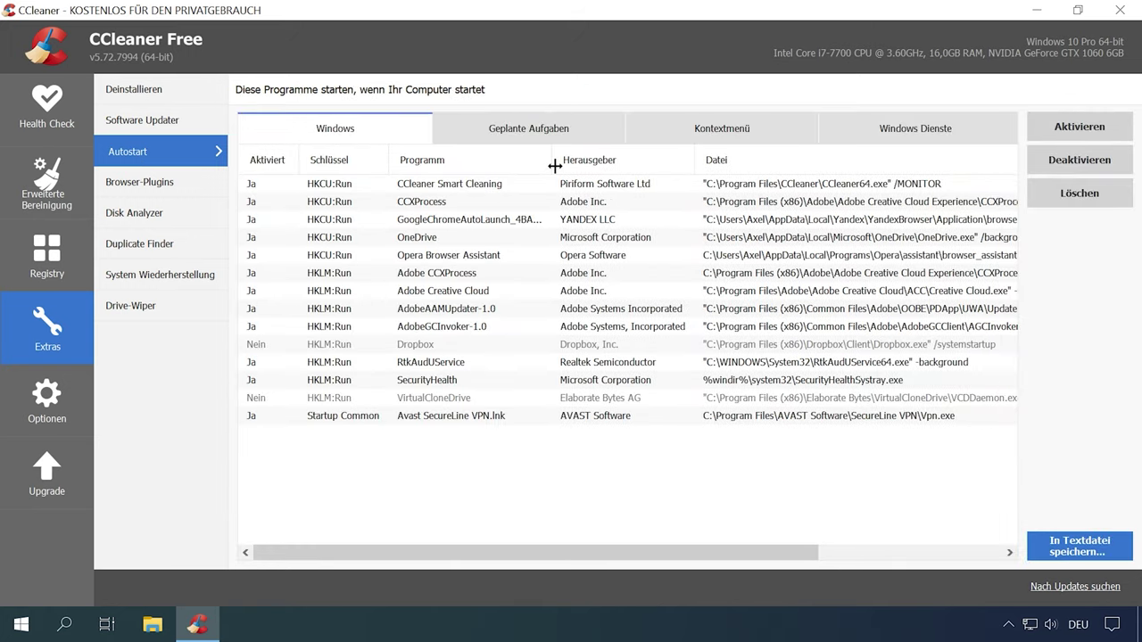
drag(590, 547, 503, 535)
click(343, 350)
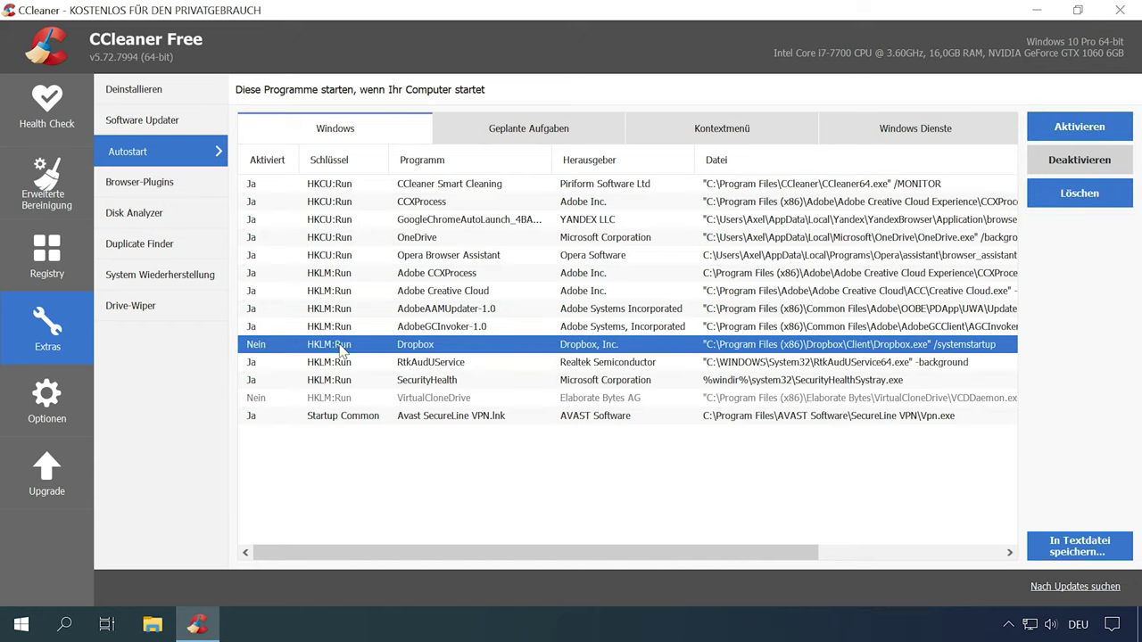
click(398, 464)
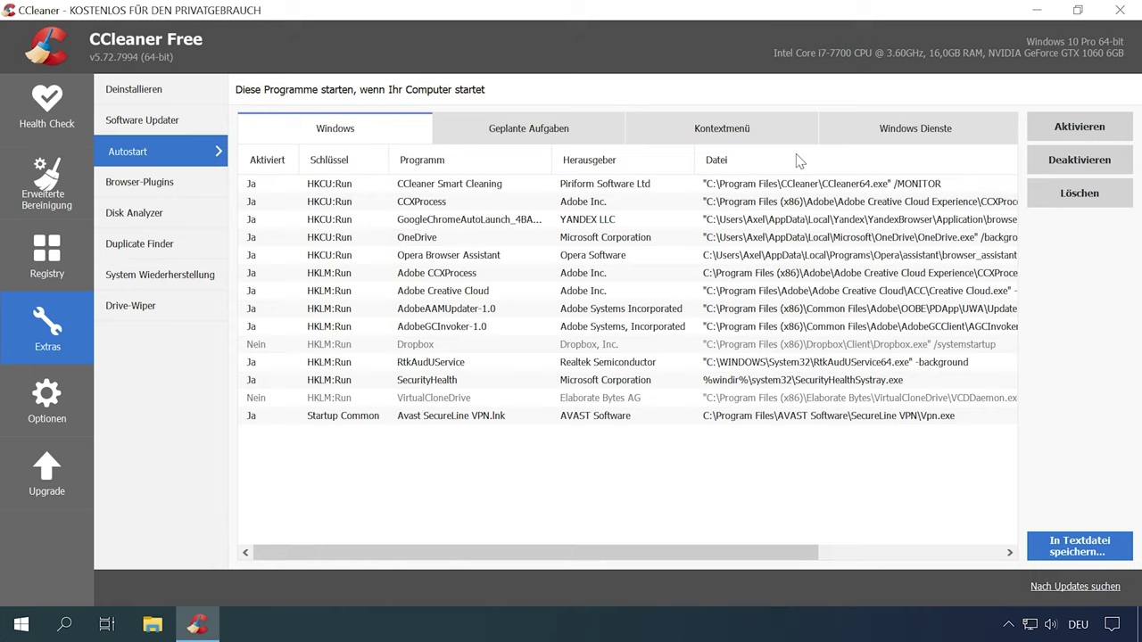
- View the actions available for the CCleaner Smart Cleaning autostart entry without applying any of them
click(496, 193)
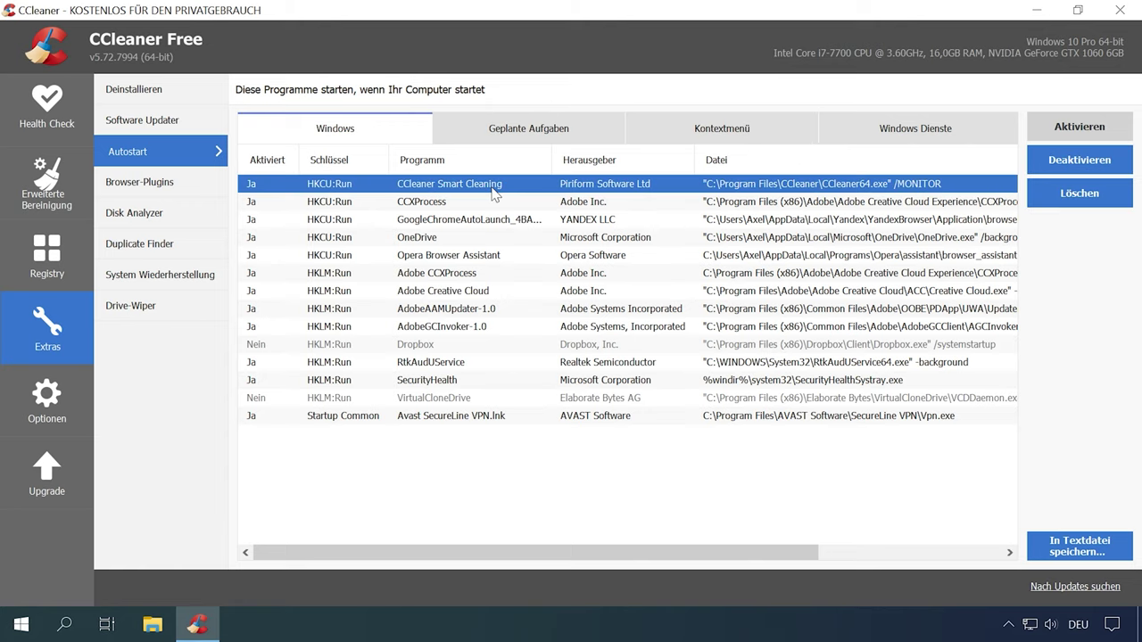
right_click(494, 191)
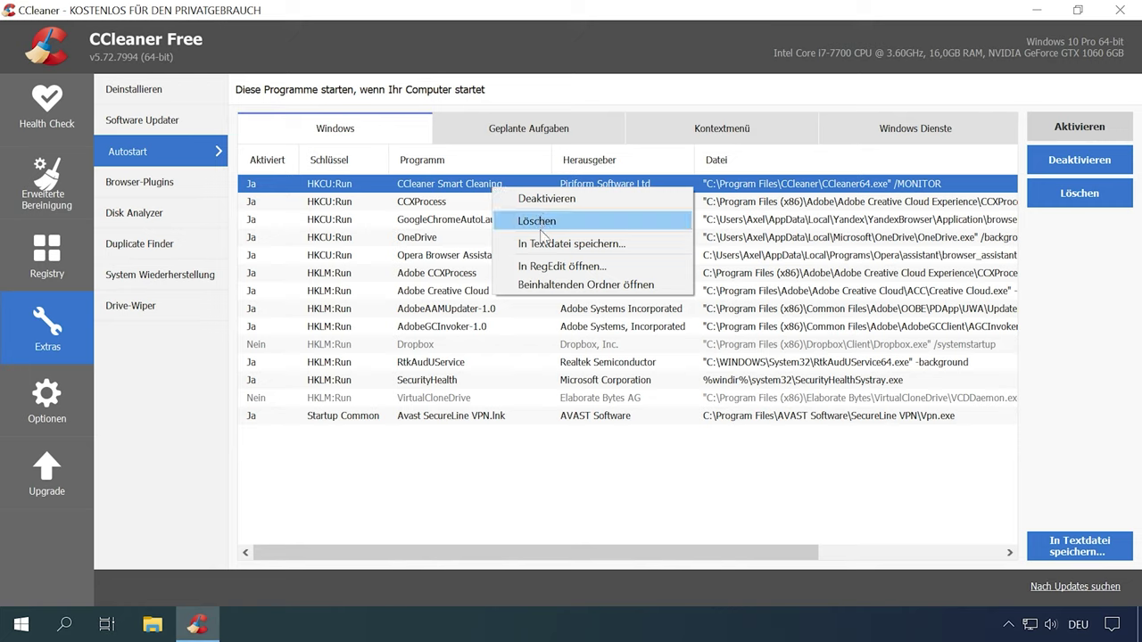
click(548, 446)
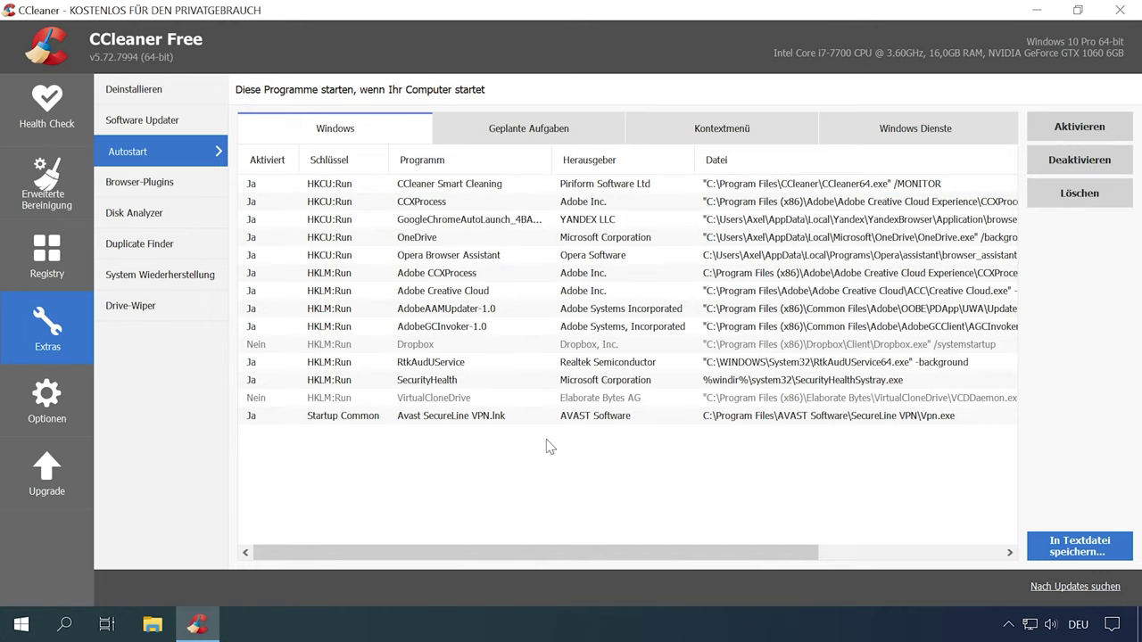
click(473, 190)
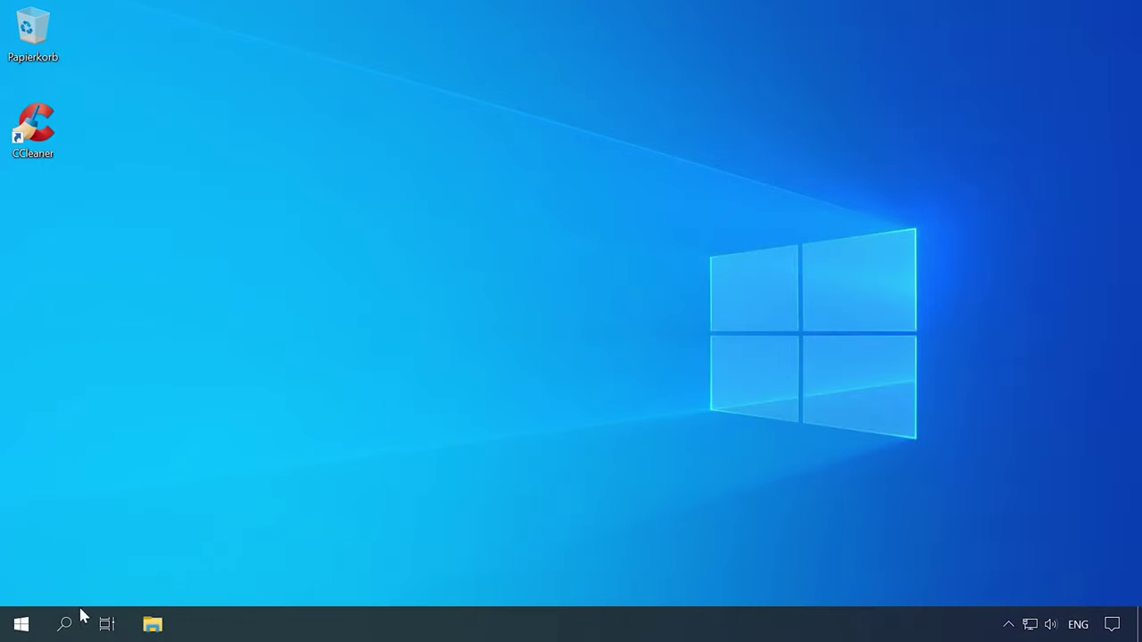
- Search Windows for Aufgabenplanung and open the app
click(68, 625)
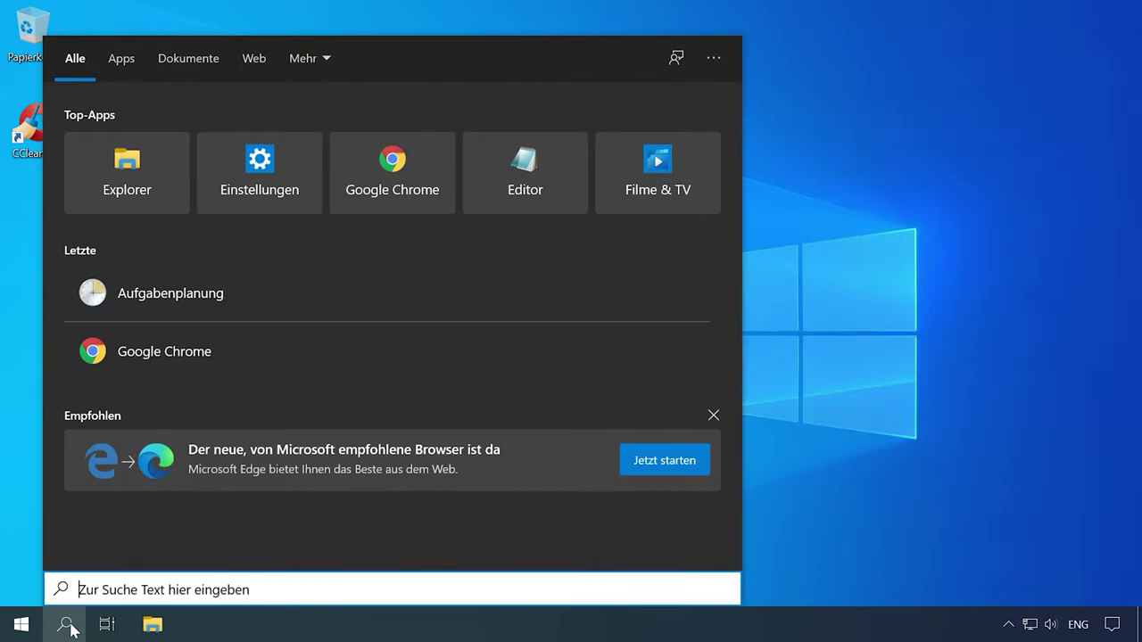
text(Aufgabenplanung)
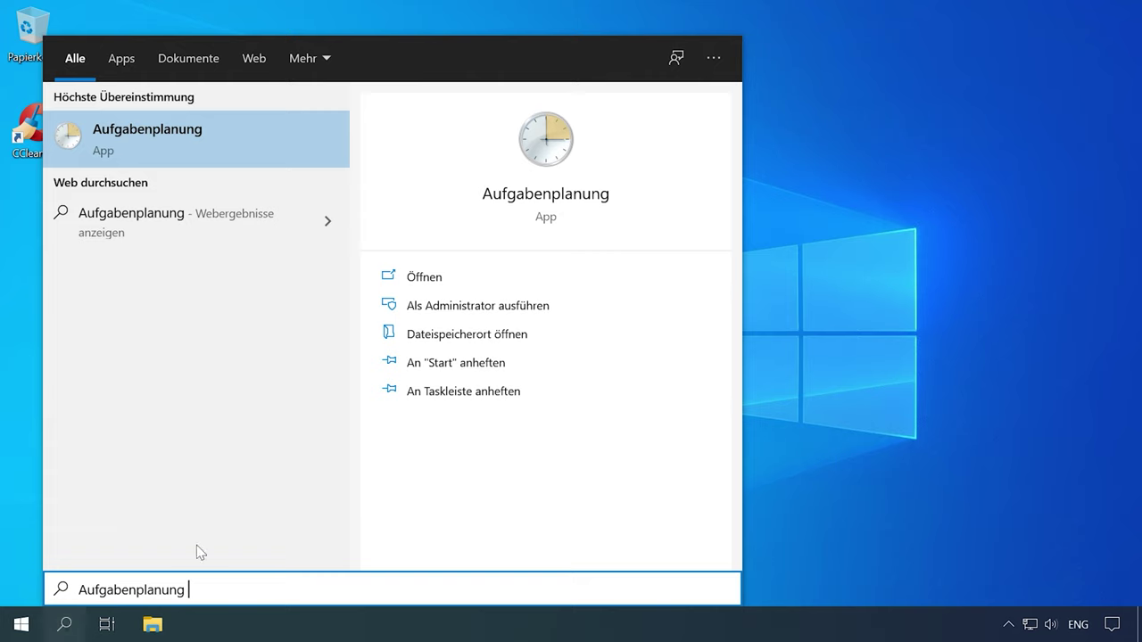
click(255, 140)
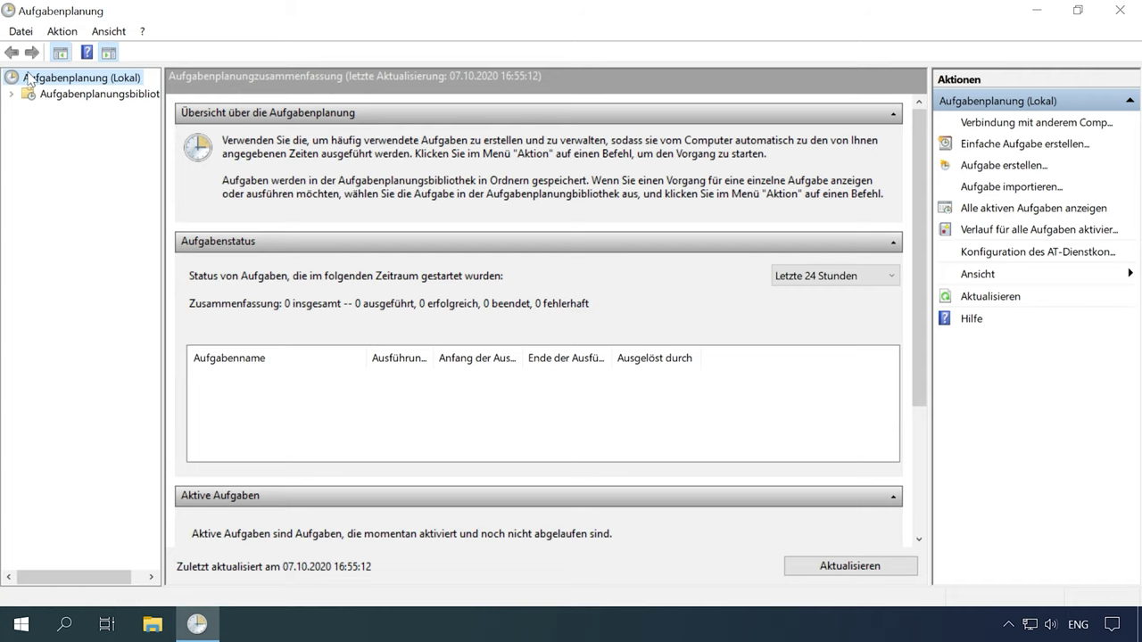
- Show the tasks in the Aufgabenplanungsbibliothek, widen the name column and select the CCleaner Update task
click(105, 94)
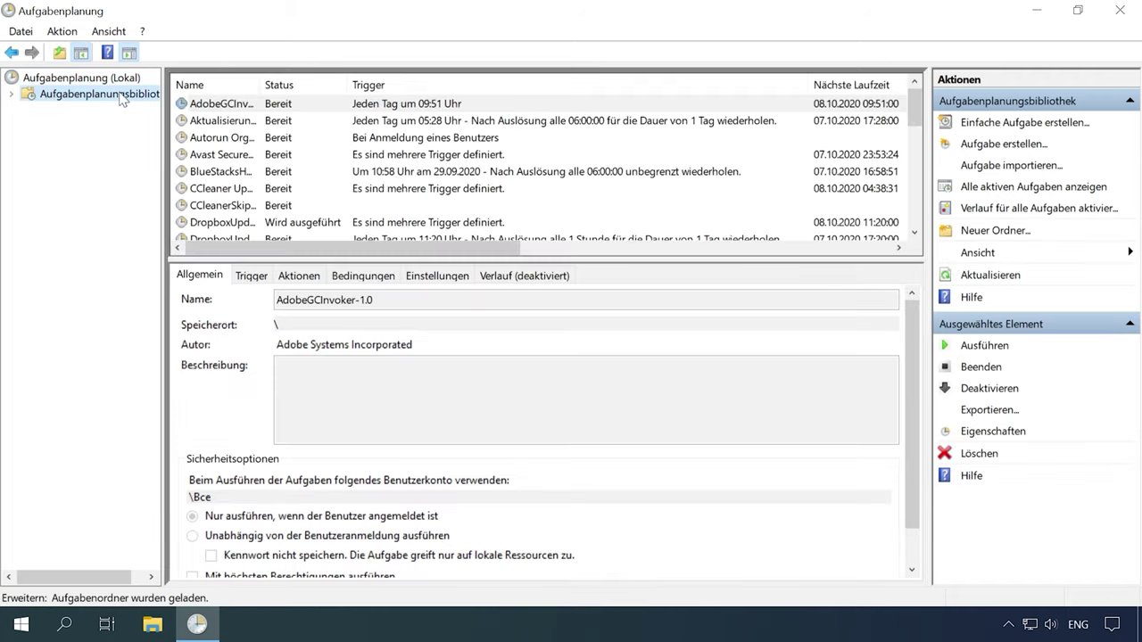
drag(260, 82, 339, 82)
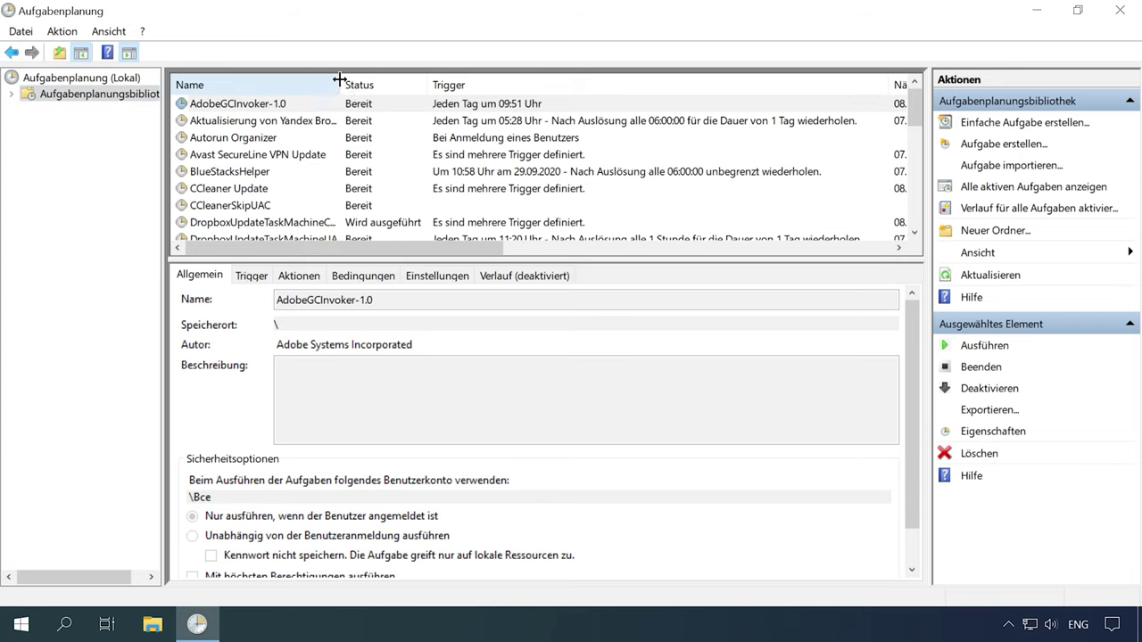
click(223, 192)
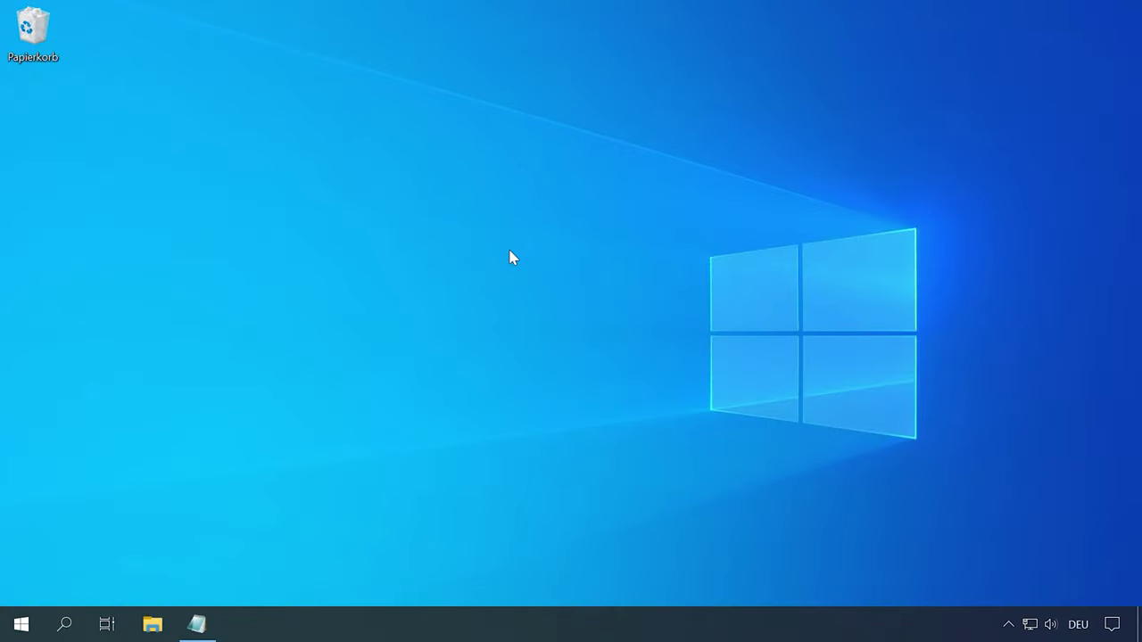
- Run regedit and allow the Registry Editor to make changes to the device
key(super+r)
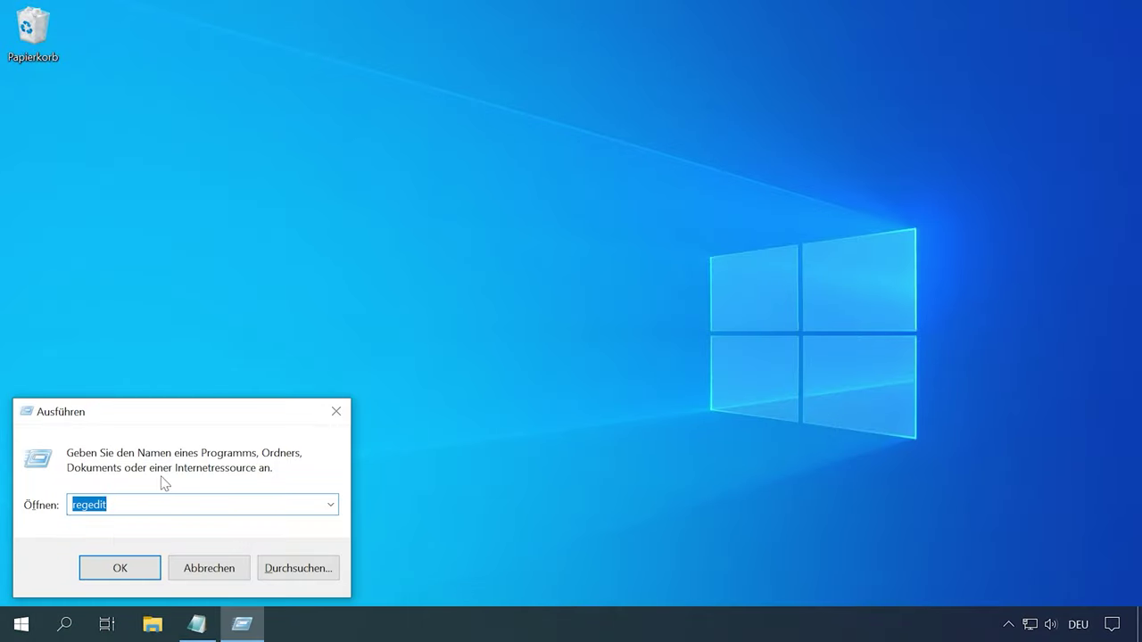
click(125, 564)
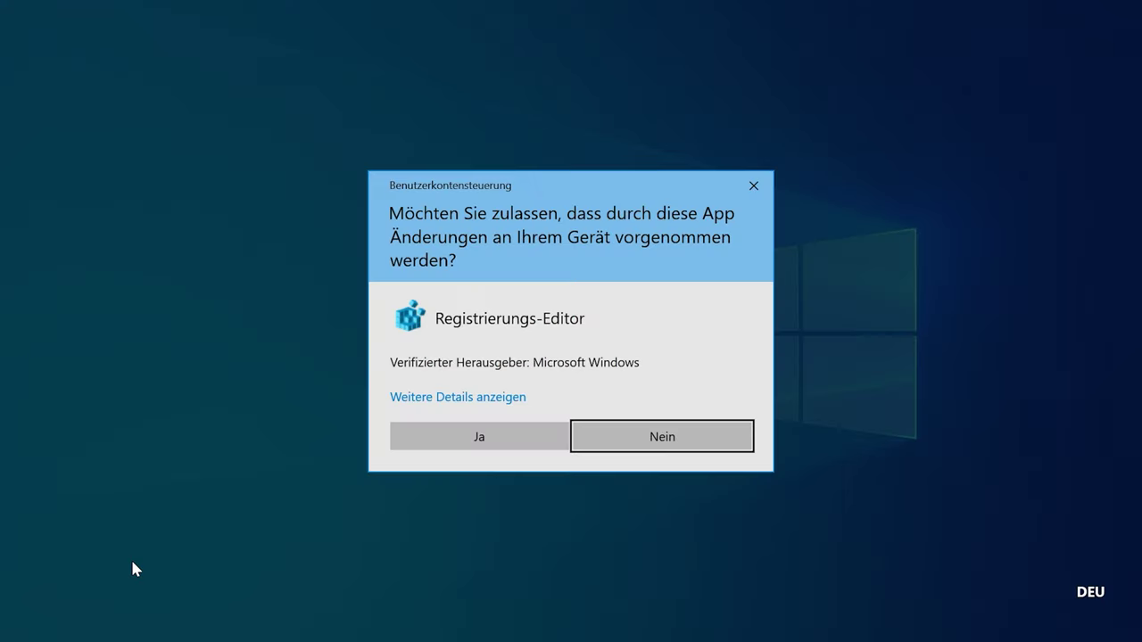
click(440, 446)
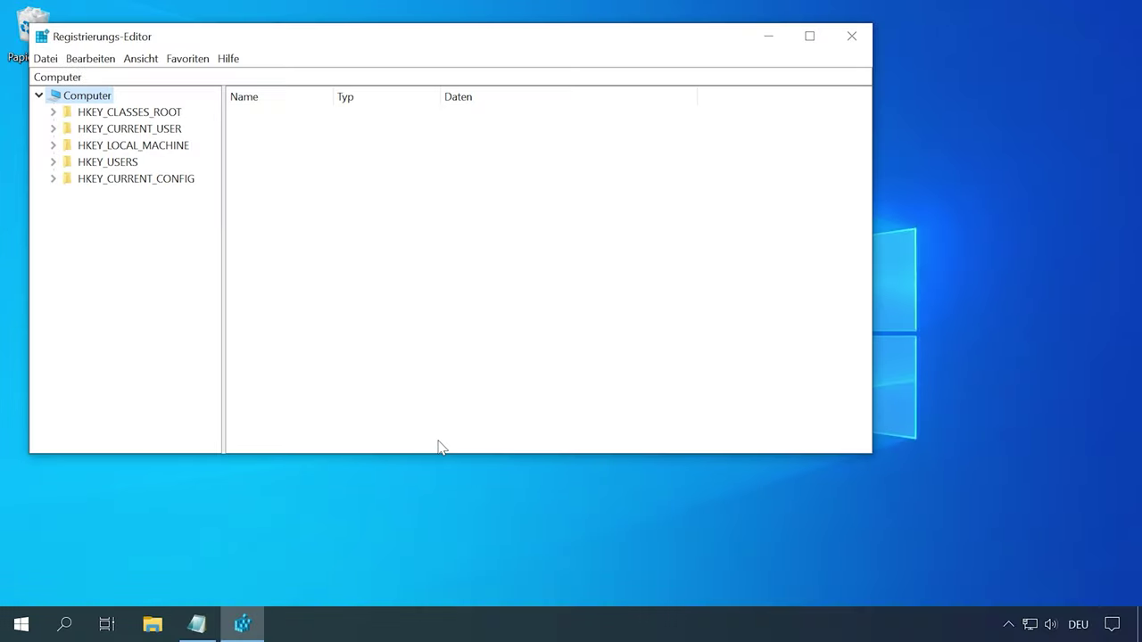
- Open the Registry Editor through a Windows search for "reg" and grant it permission to make changes
click(67, 623)
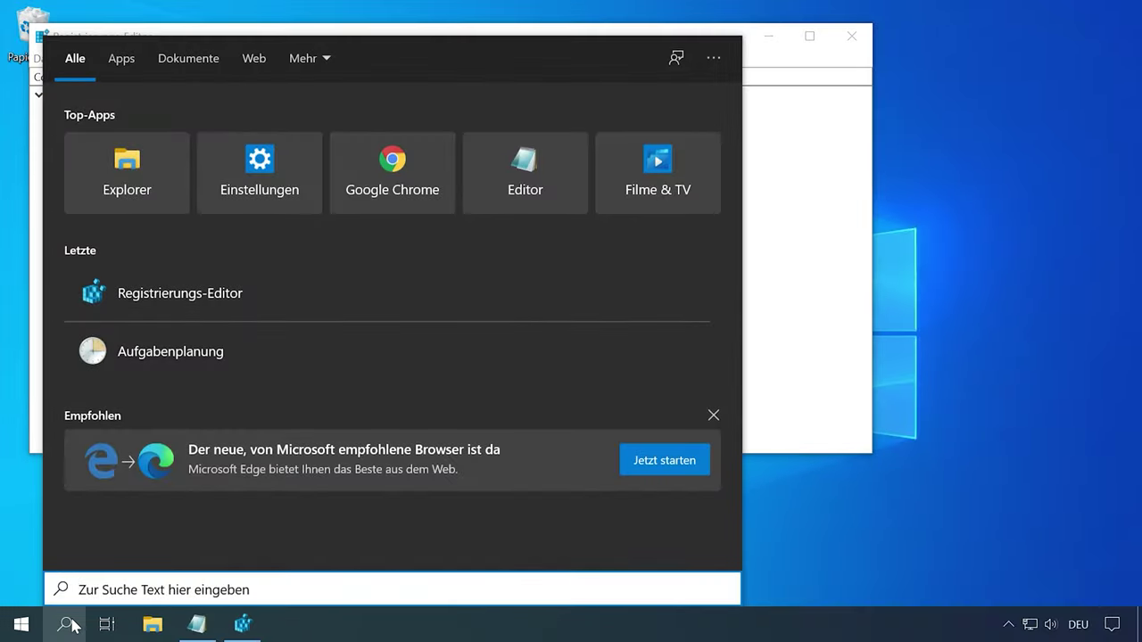
text(reg)
click(165, 140)
click(412, 434)
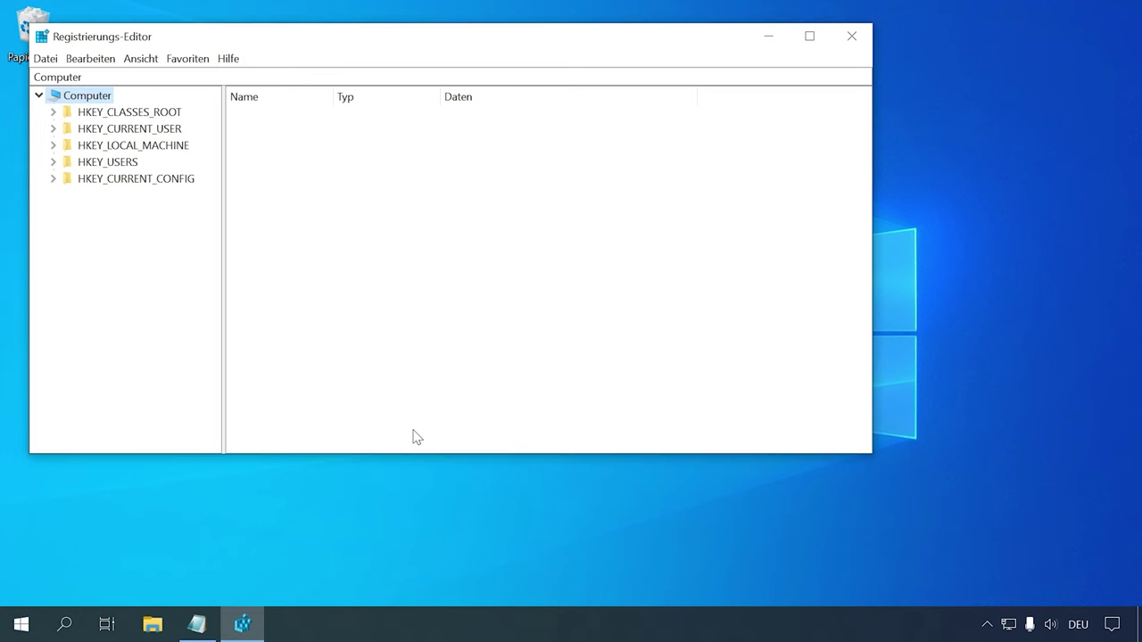